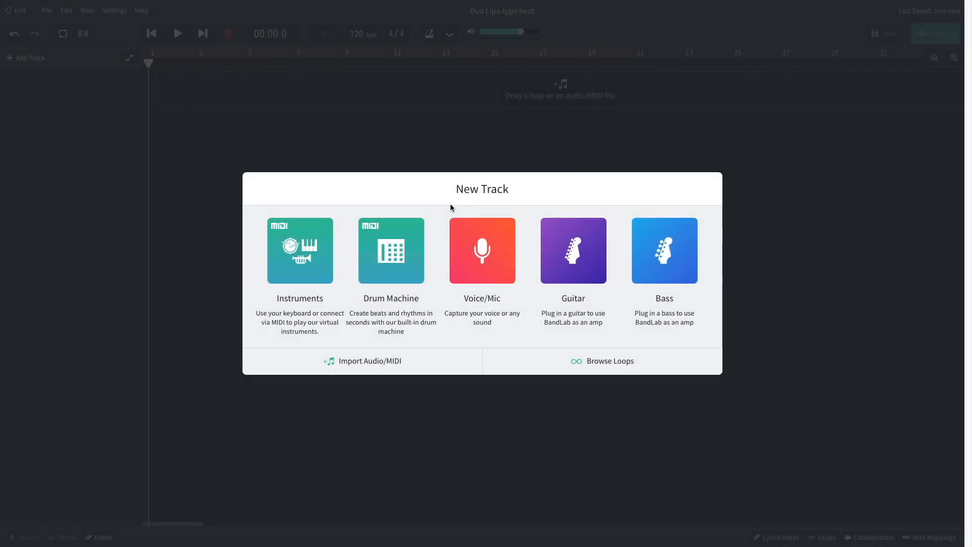
- Browse the loop packs and open the Don't Stop Disco pack
click(573, 360)
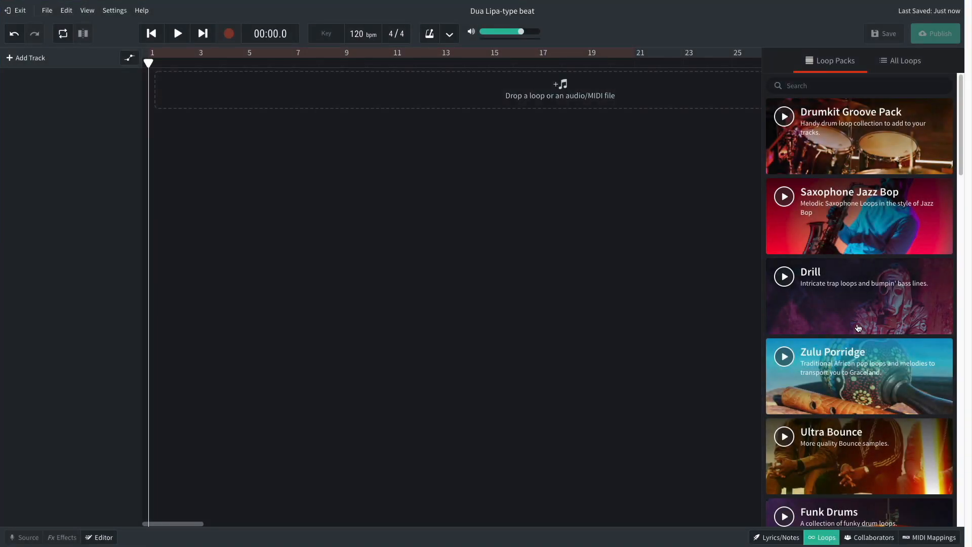
scroll(853, 327, down, 5)
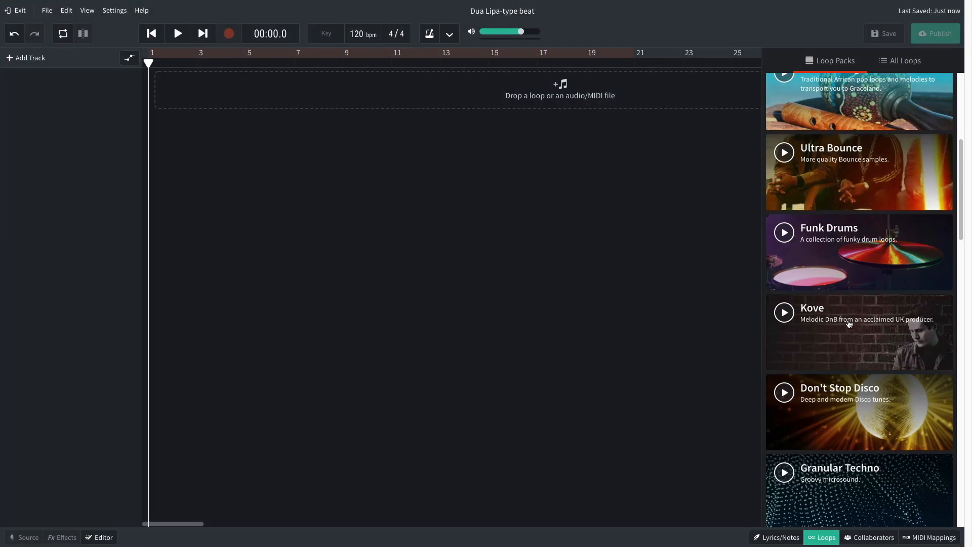
scroll(852, 327, down, 2)
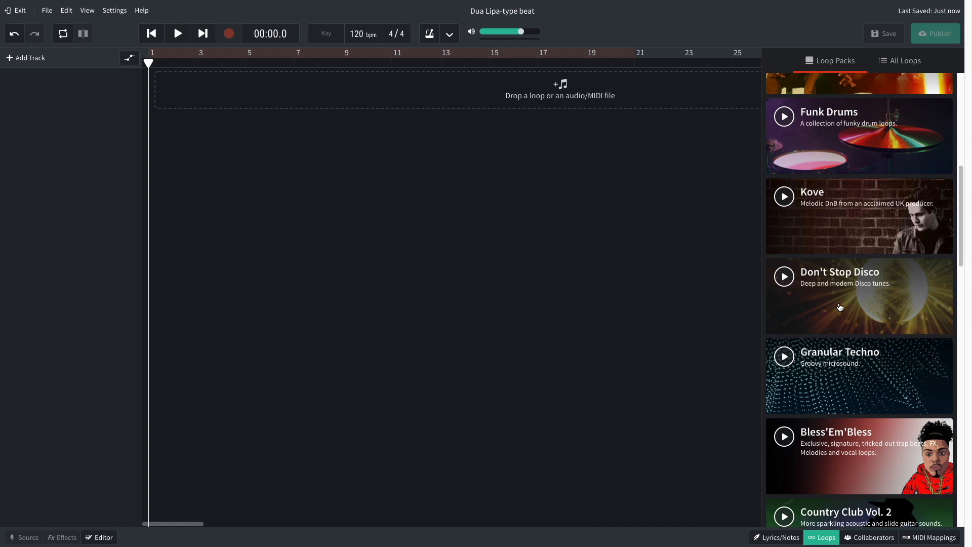
click(840, 307)
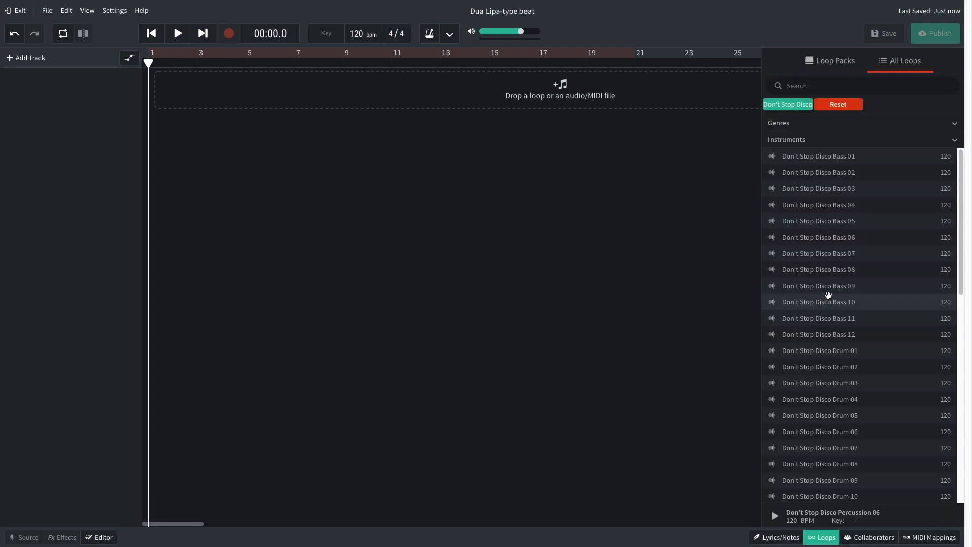
- Preview the loops Don't Stop Disco Drum 01, Drum 02 and Drum 03, and stop the preview
click(822, 351)
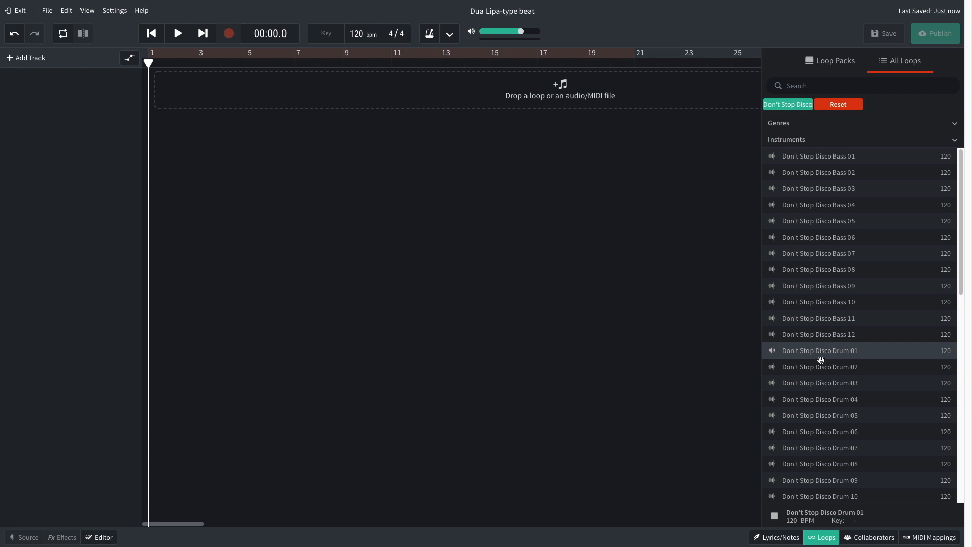
click(821, 362)
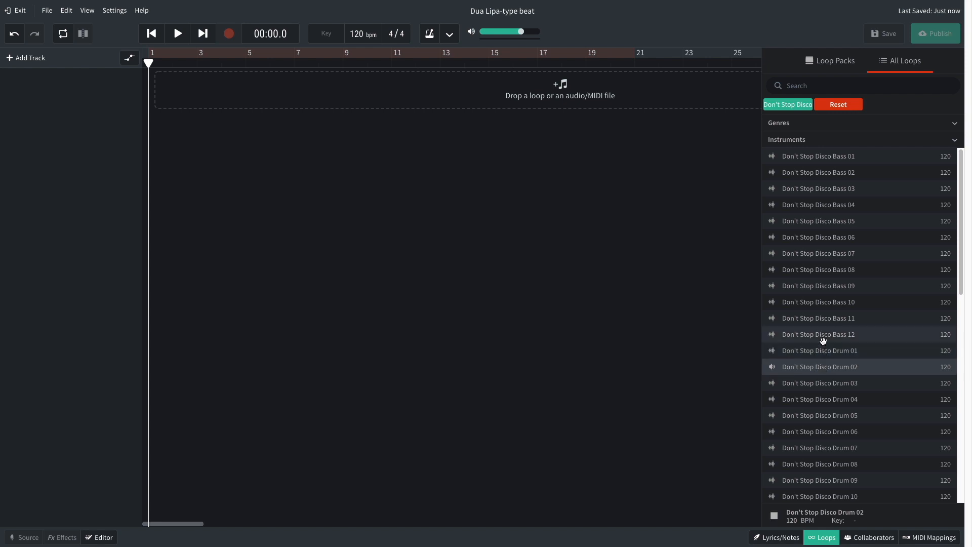
key(Down)
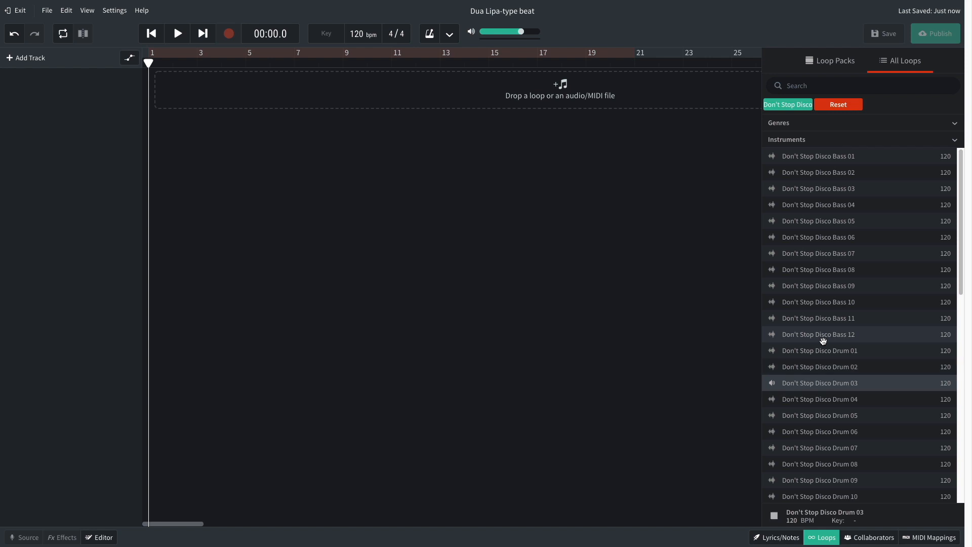
click(775, 516)
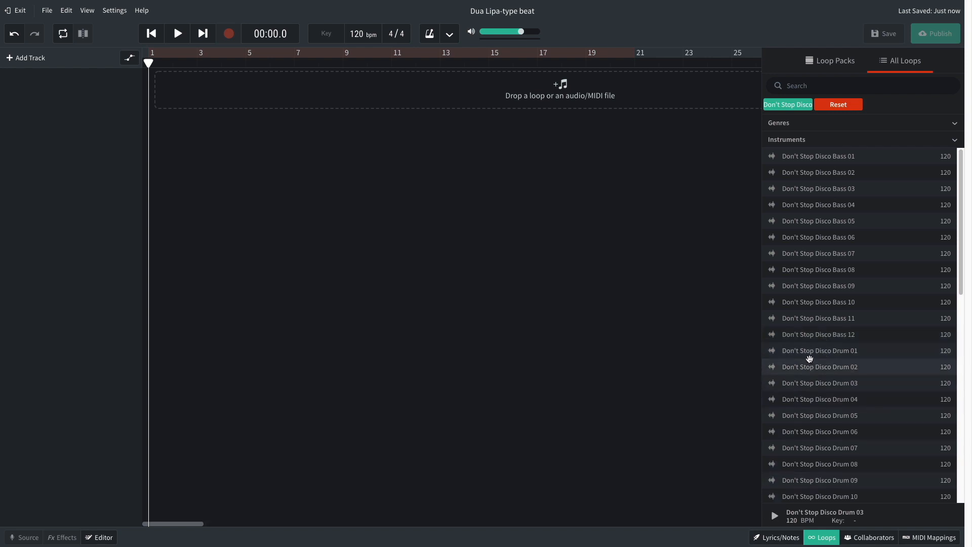
- Place the Don't Stop Disco Drum 01 loop on a new track at bar 1 and play it back briefly
drag(810, 358, 197, 91)
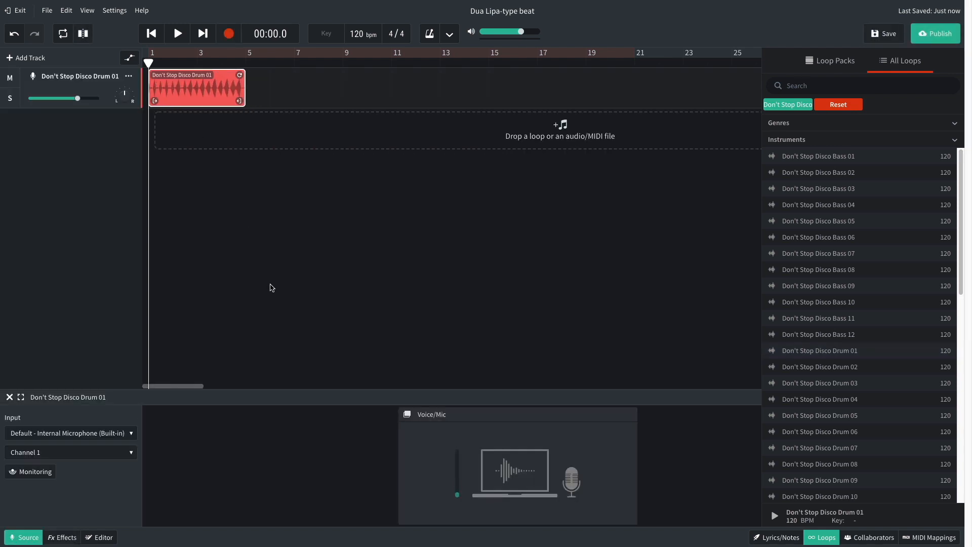
key(space)
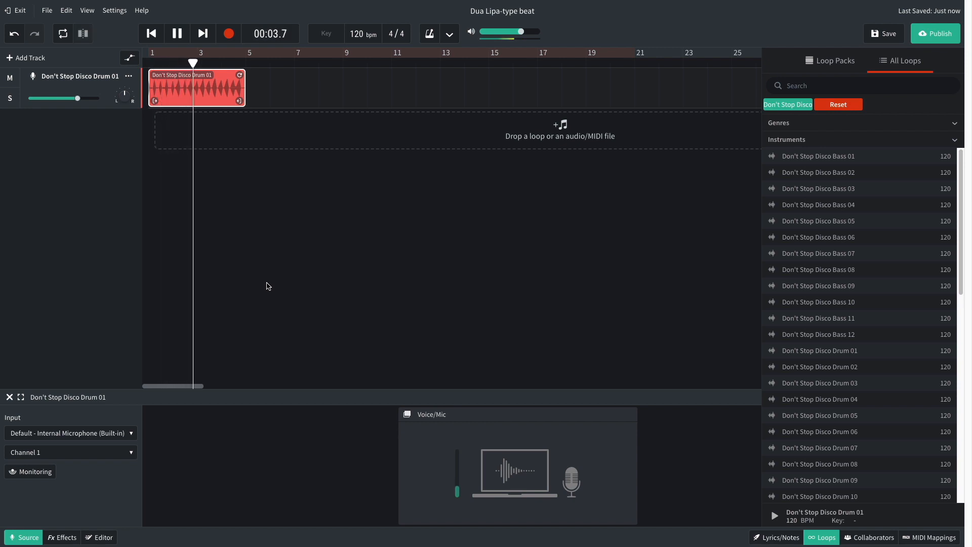
key(space)
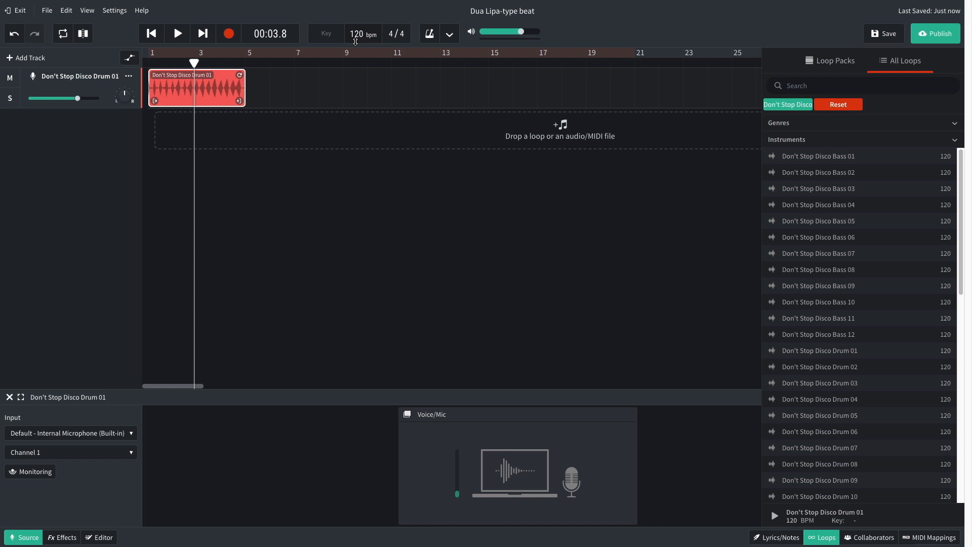
- Try changing the project tempo to 133 BPM and cancel the audio stretching
drag(357, 33, 358, 18)
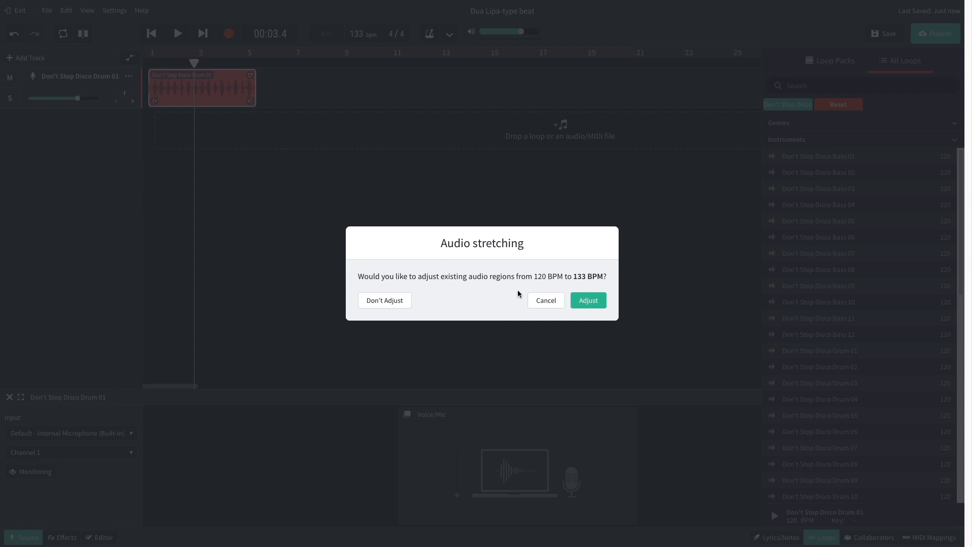
click(546, 301)
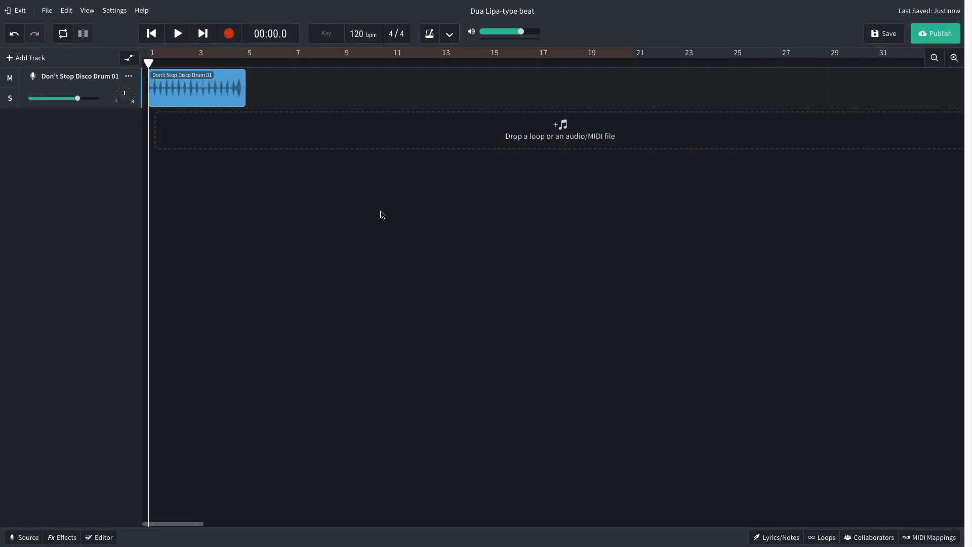
- Add an instrument track below the drums and set its instrument category to Bass
click(16, 58)
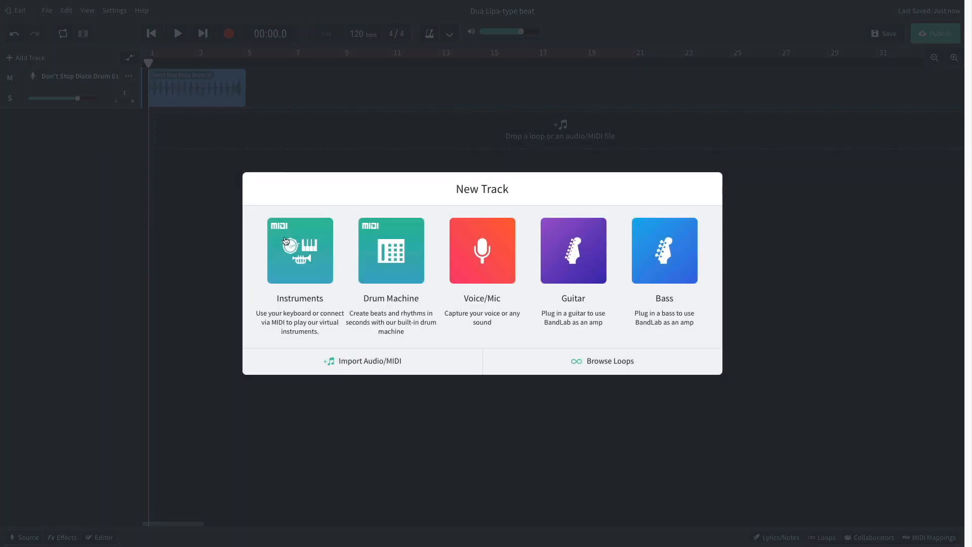
click(285, 242)
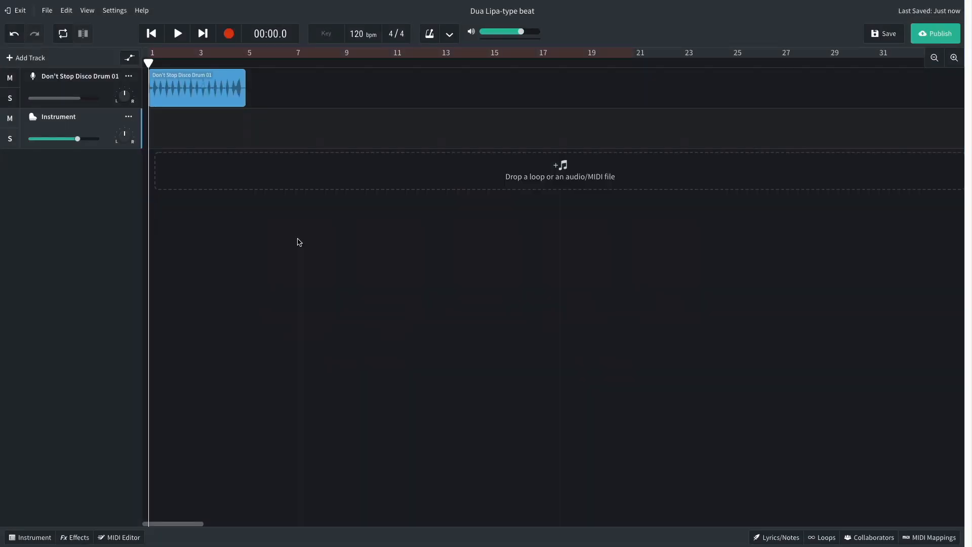
click(23, 538)
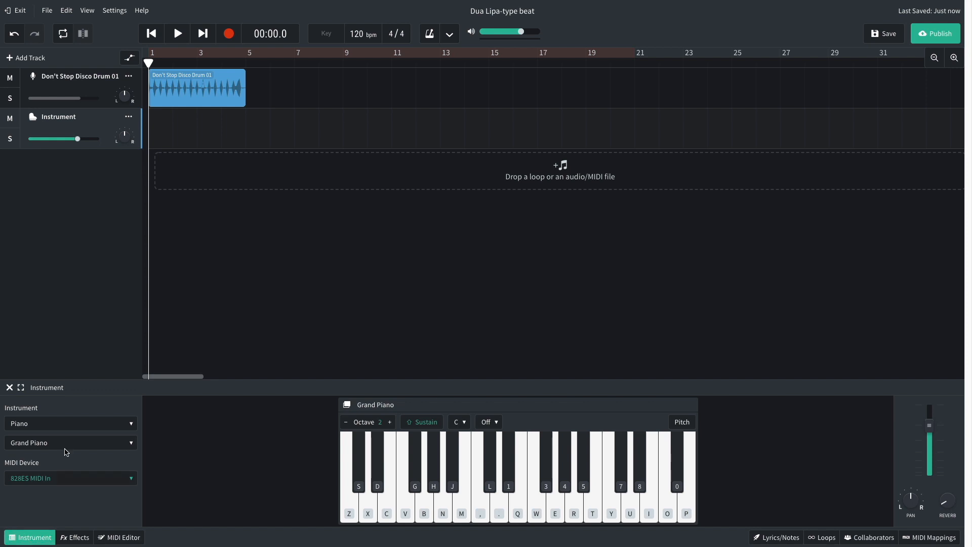
click(69, 427)
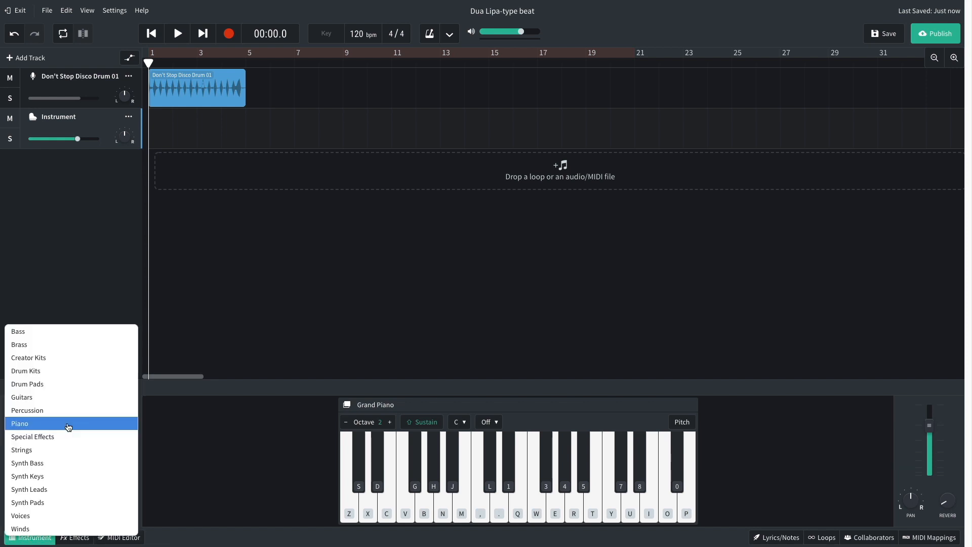
click(61, 335)
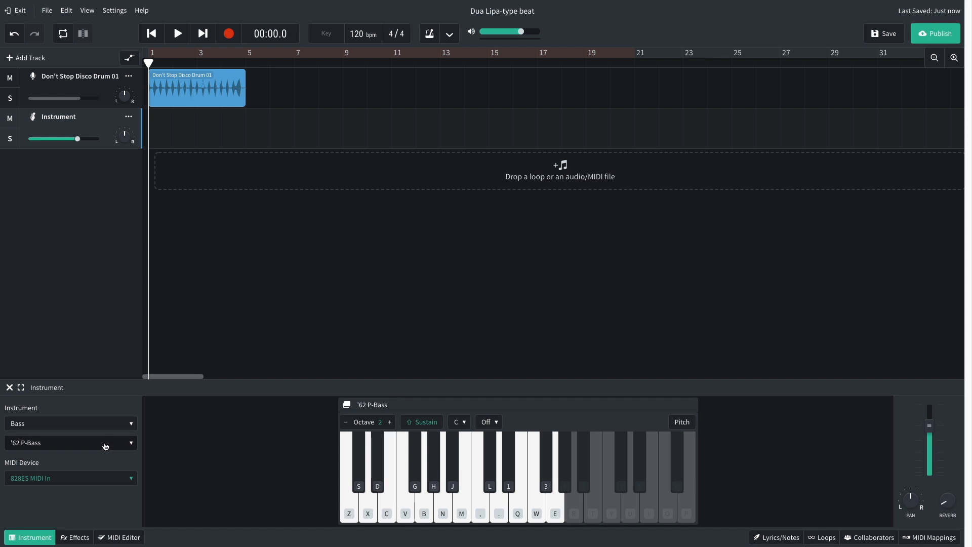
- Go through Acoustic Bass Legato and Electric Bass Legato, and settle on the Nu Disco Bass sound for the new track
click(74, 446)
click(87, 396)
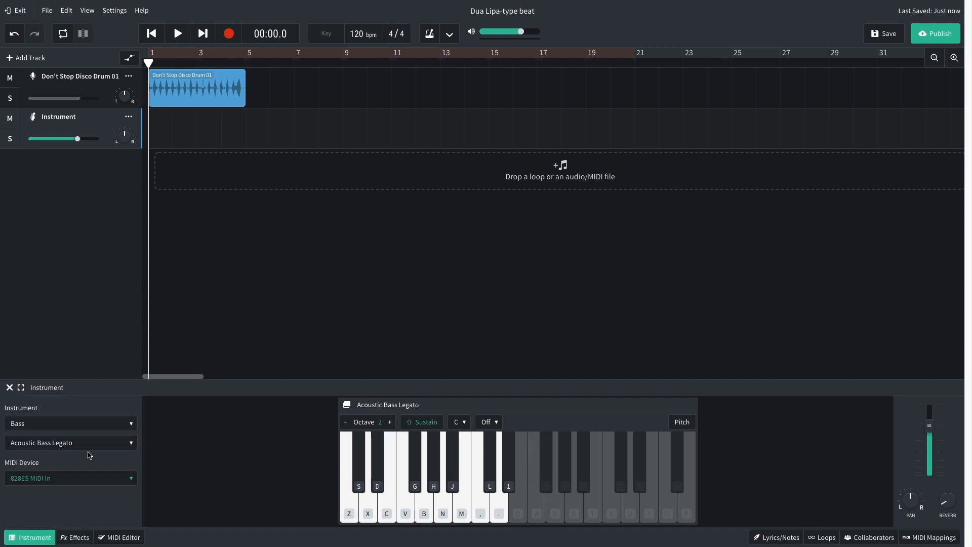
click(85, 443)
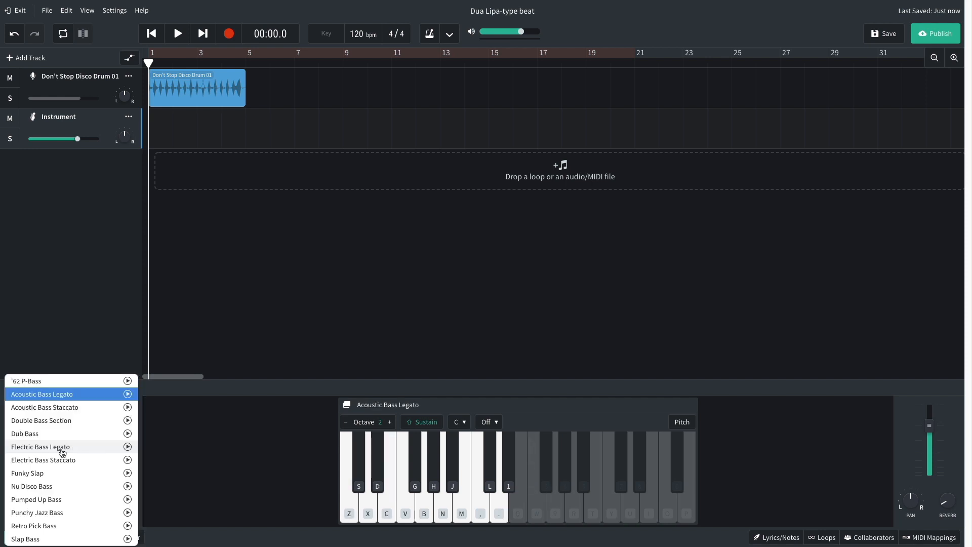
click(86, 446)
click(84, 446)
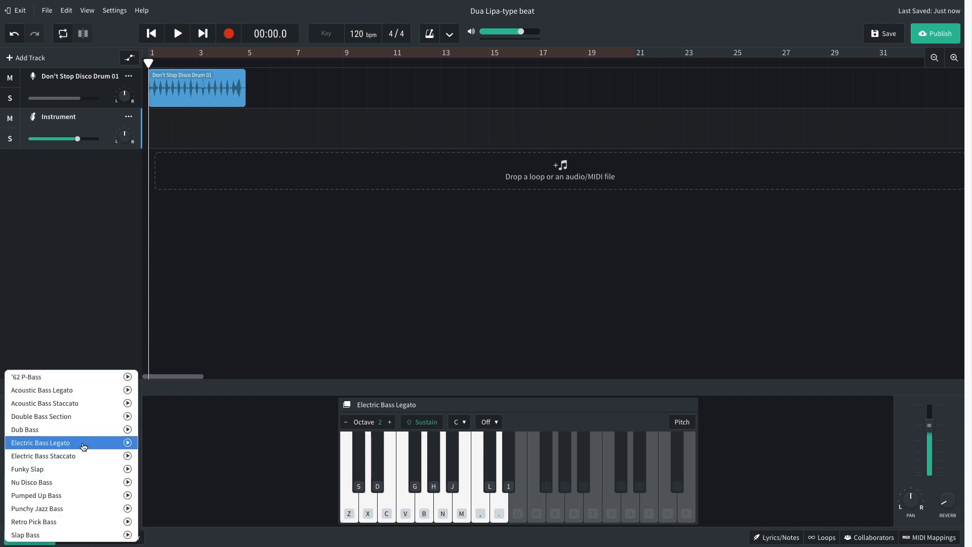
click(81, 479)
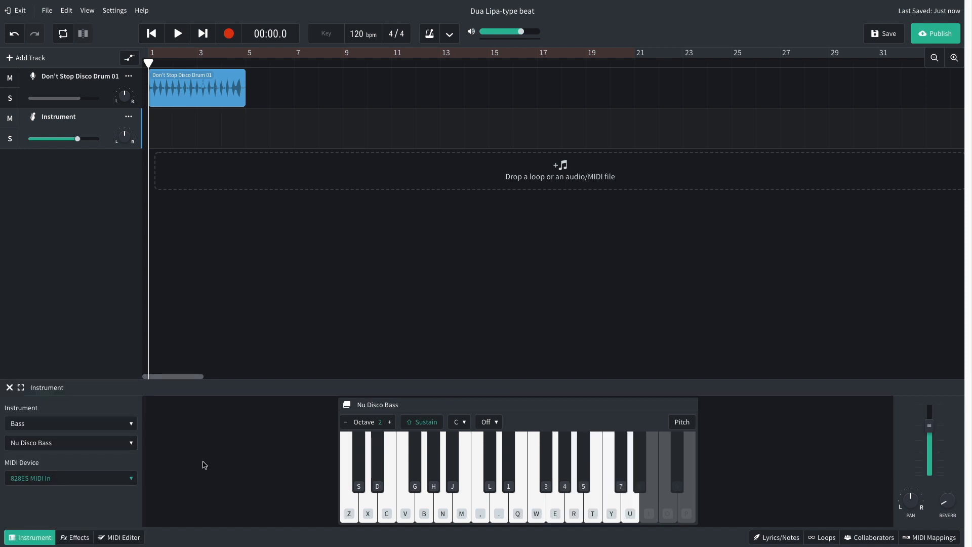
- Play a few notes on the virtual keyboard to try out the Nu Disco Bass sound
key(c)
key(v)
key(z)
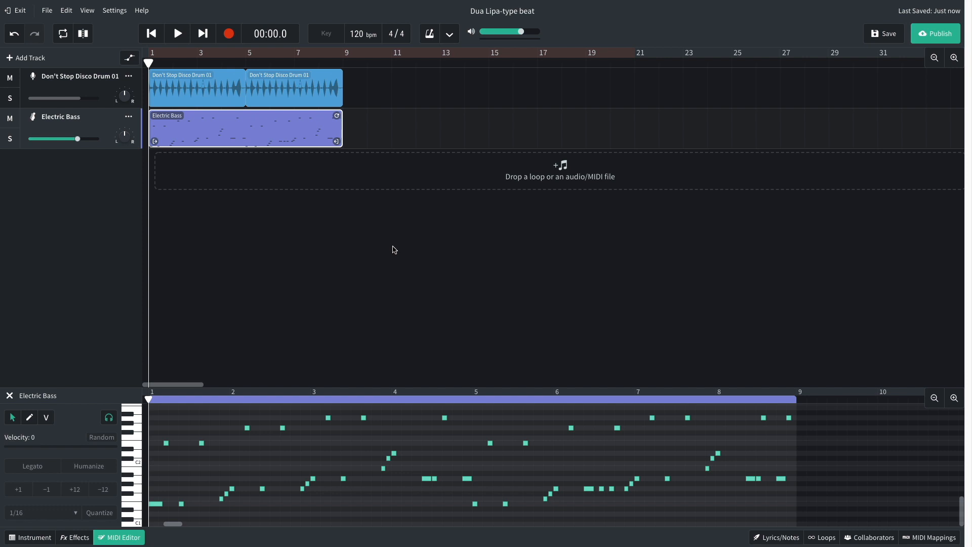
- Play back the drum loops with the Electric Bass part, resuming from just before bar 5 after a pause
key(space)
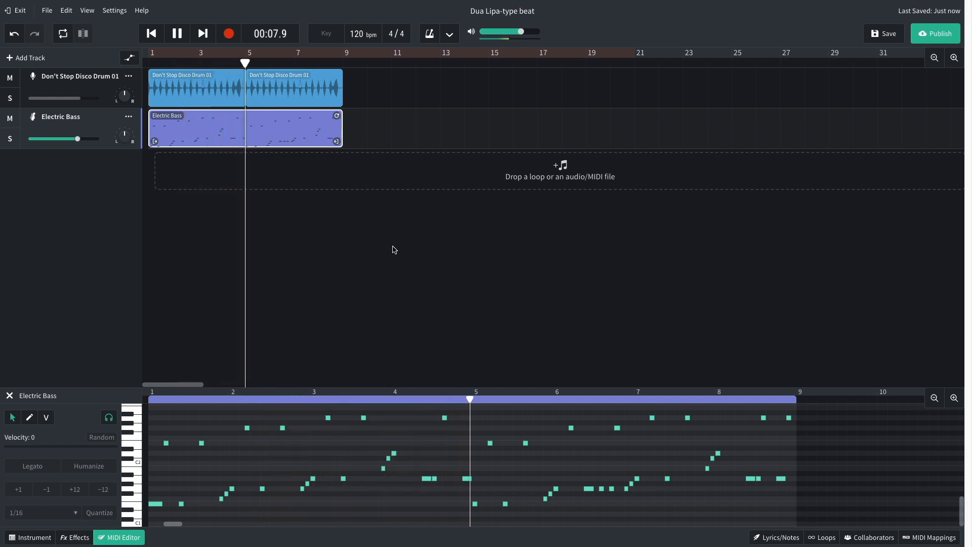
key(space)
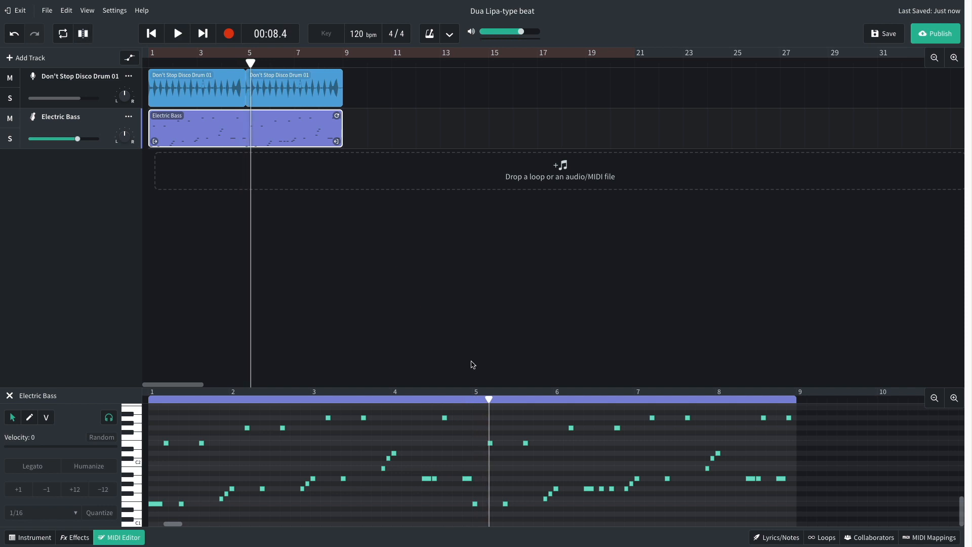
drag(473, 404, 468, 403)
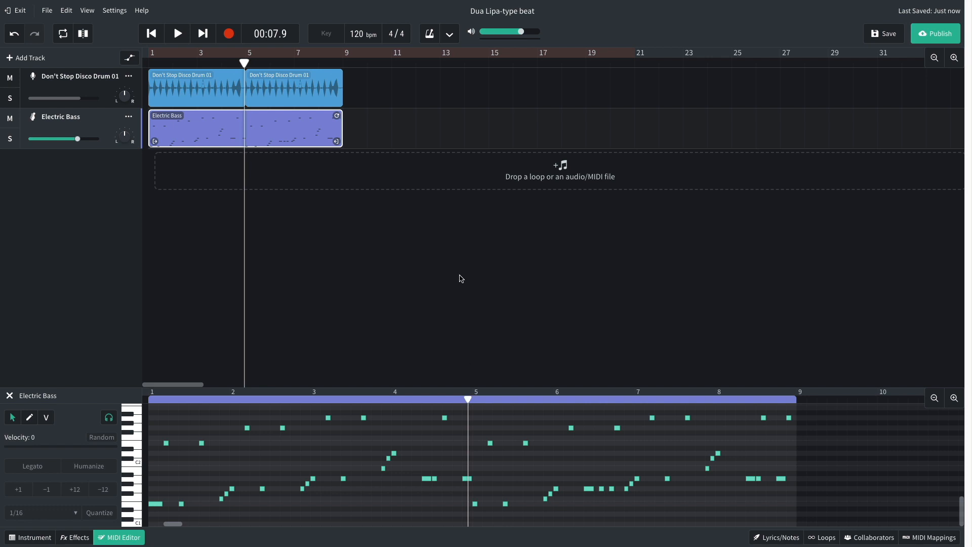
key(space)
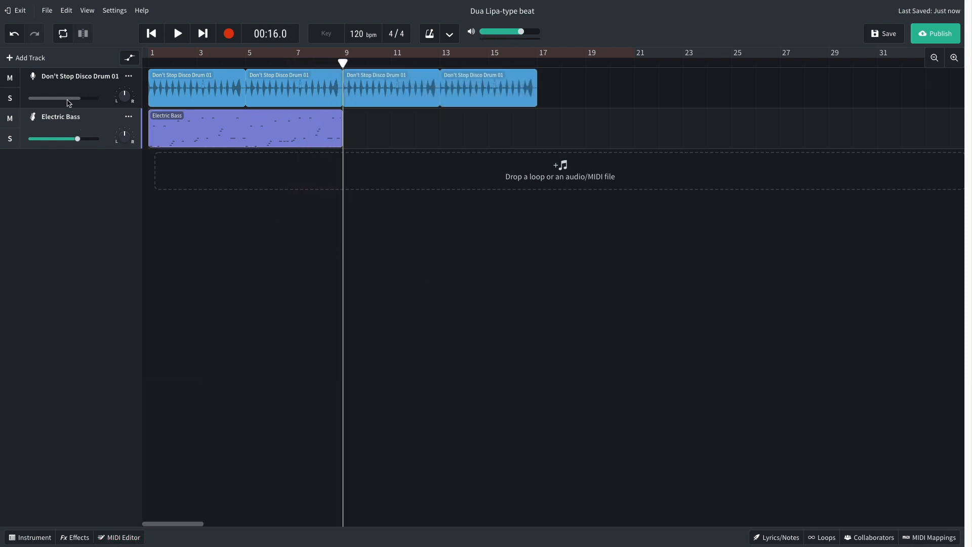
- Add a second instrument track below Electric Bass and give it the Pumped Up Bass sound from the Bass category
click(26, 58)
click(277, 251)
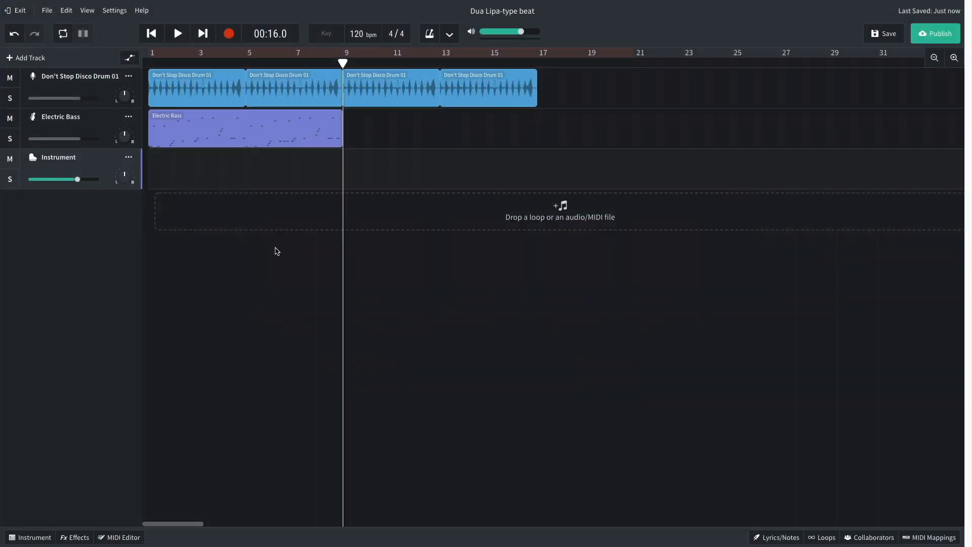
click(31, 537)
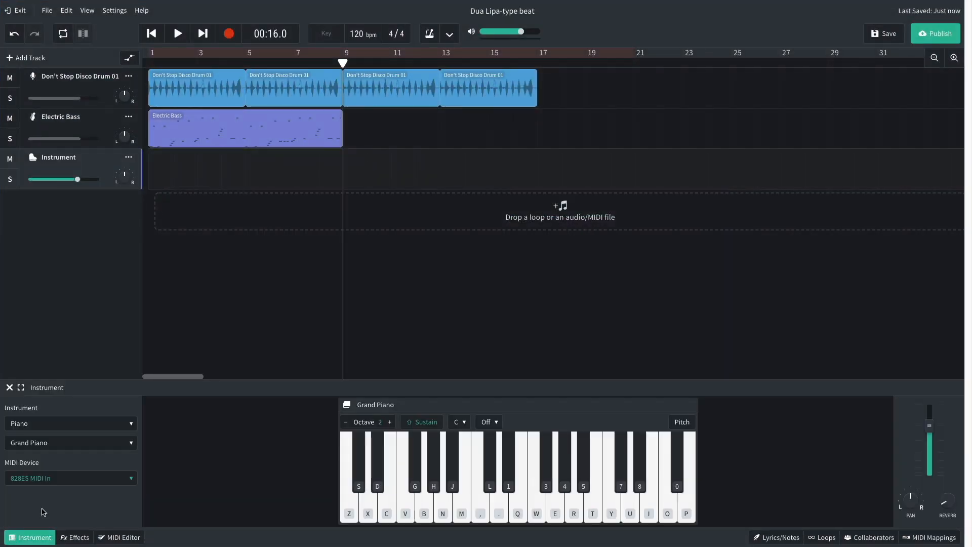
click(47, 423)
click(31, 332)
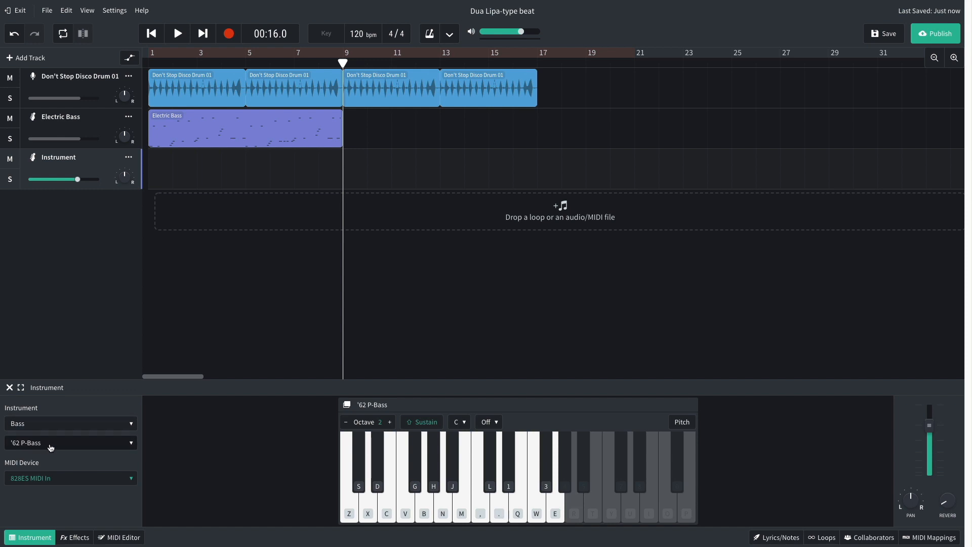
click(50, 445)
click(63, 500)
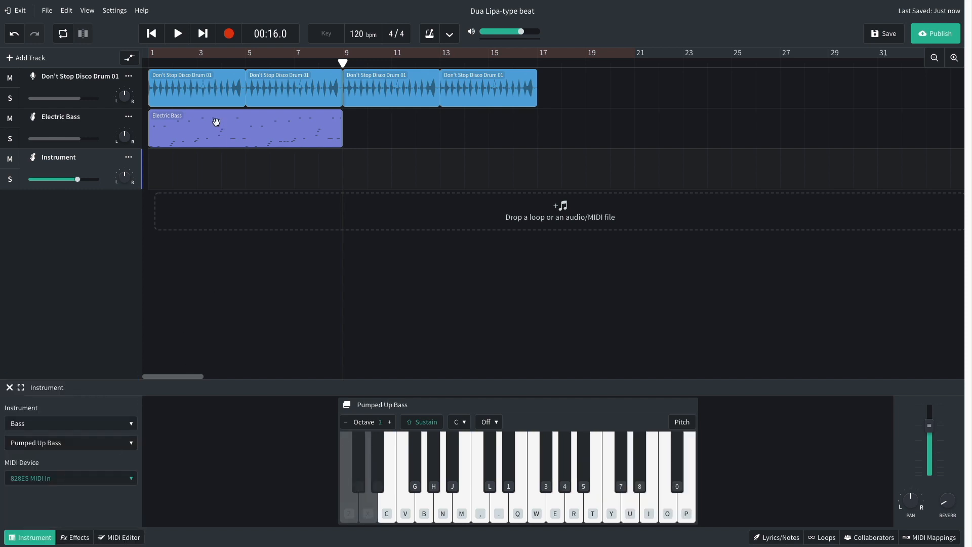
- Copy the Electric Bass region onto the Pumped Up Bass track at bar 9 and play it back
drag(216, 121, 410, 172)
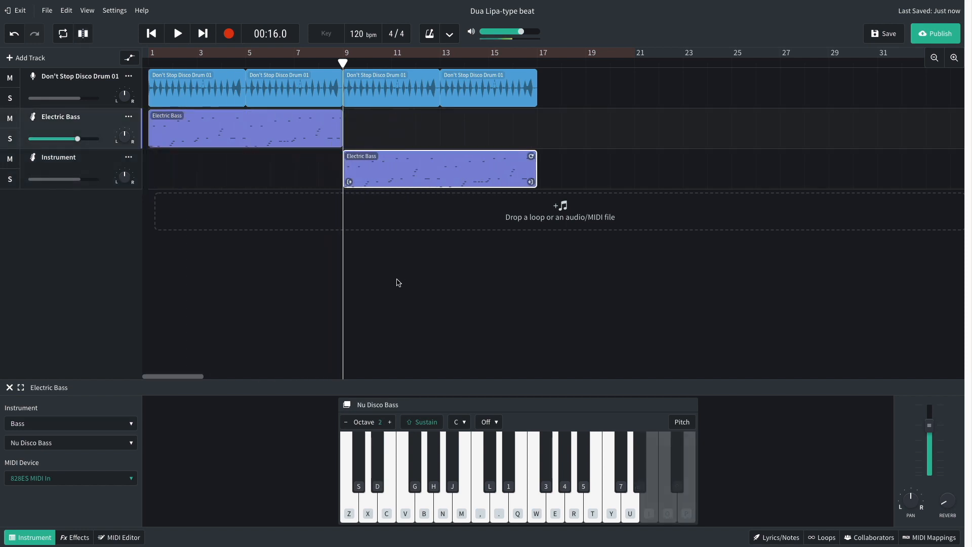
key(space)
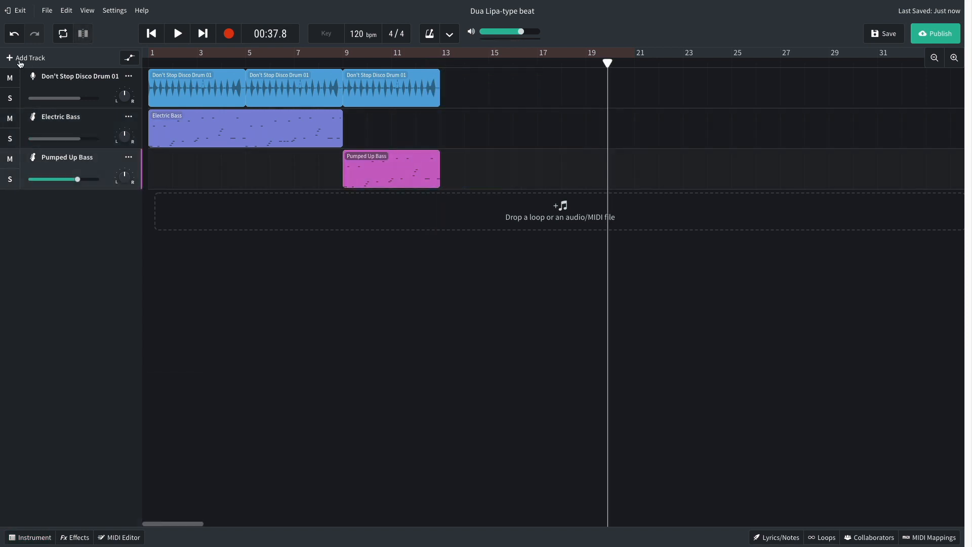
- Add an instrument track with the Studio Grand piano sound below Pumped Up Bass and play back its chords from bar 13
click(20, 58)
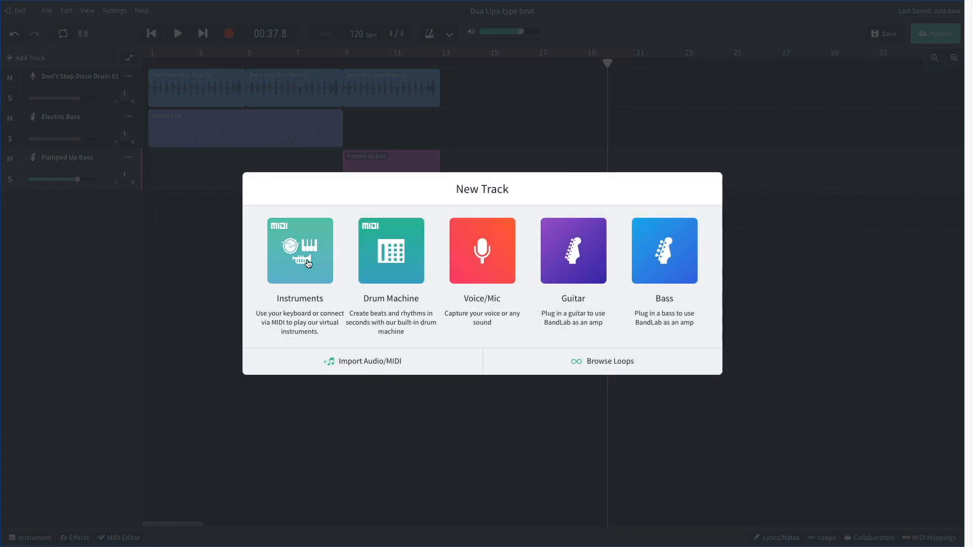
click(299, 250)
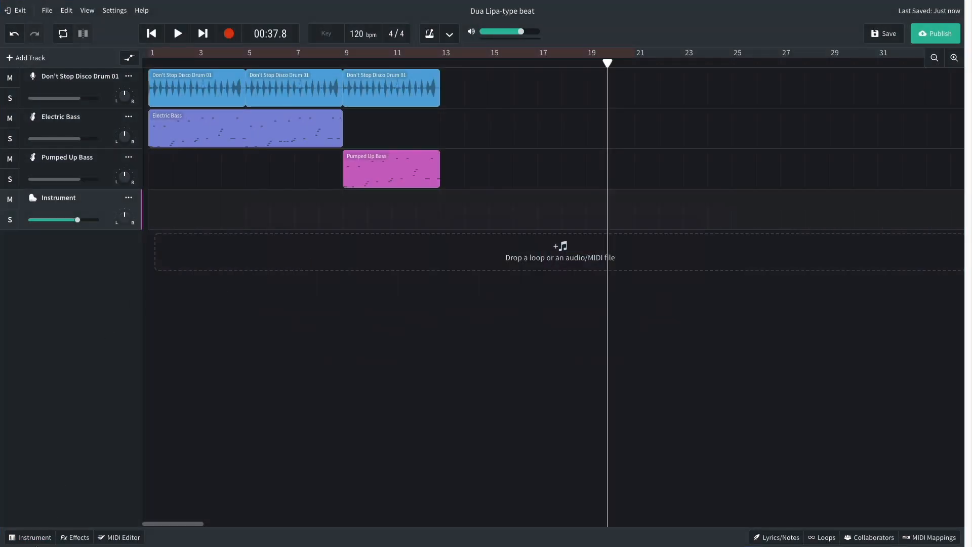
click(30, 538)
click(65, 442)
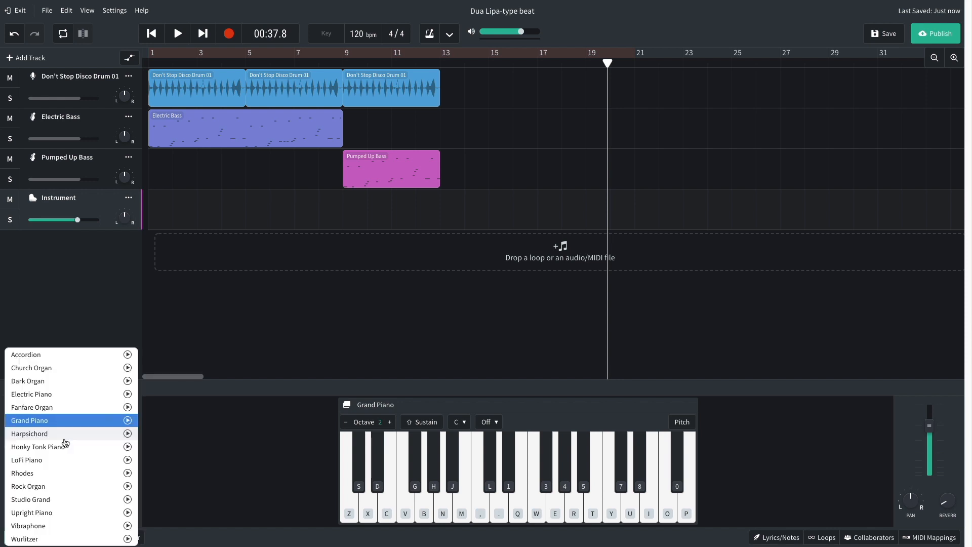
click(66, 500)
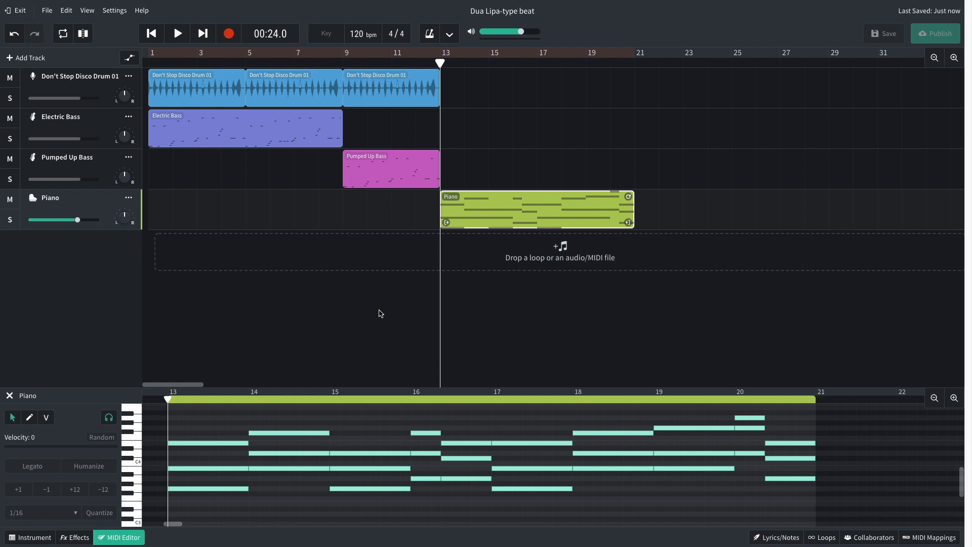
key(space)
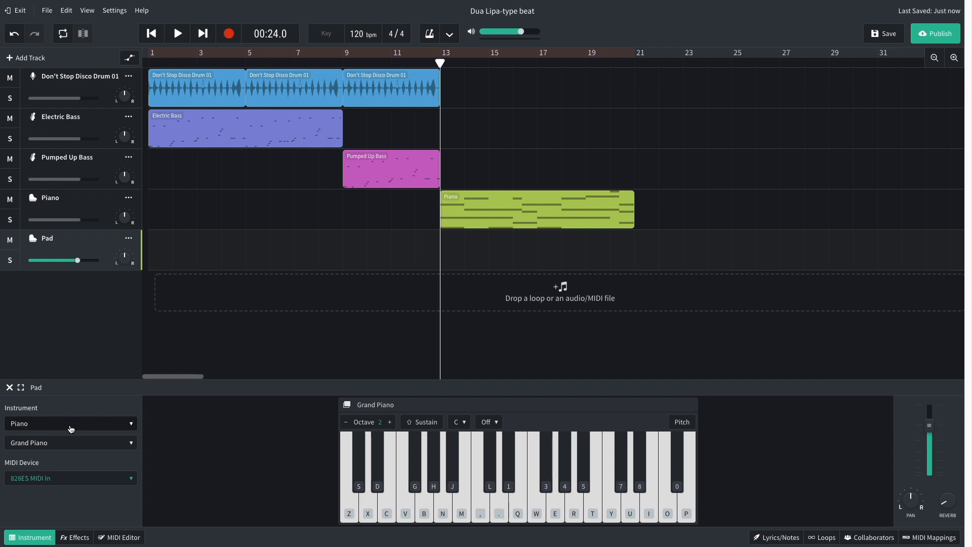
- Give the Pad track the New Age Synth sound from the Synth Pads category
click(71, 428)
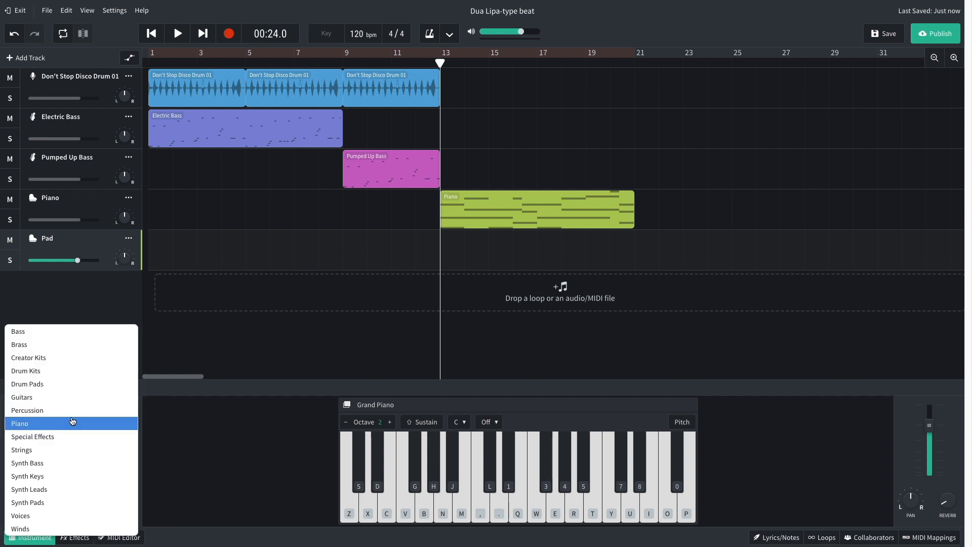
click(62, 499)
click(56, 445)
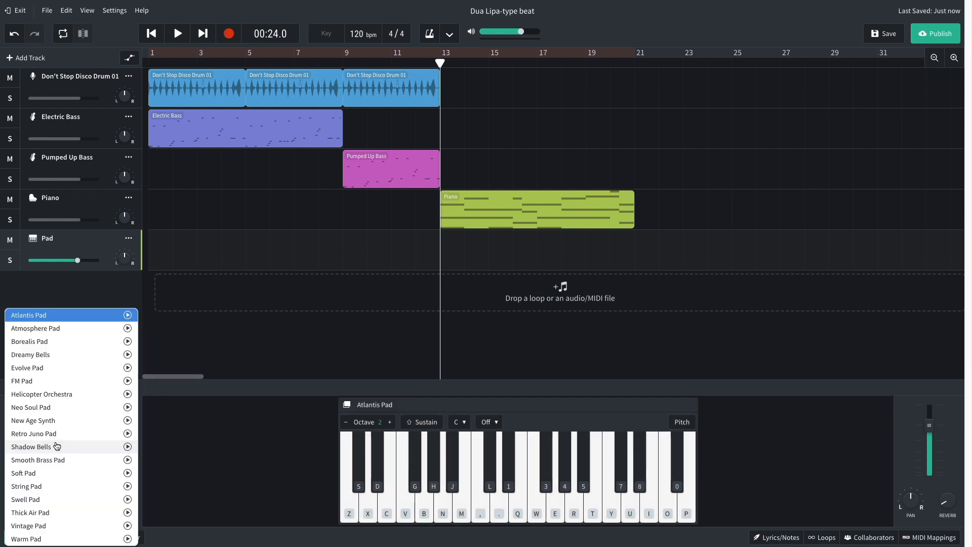
click(60, 422)
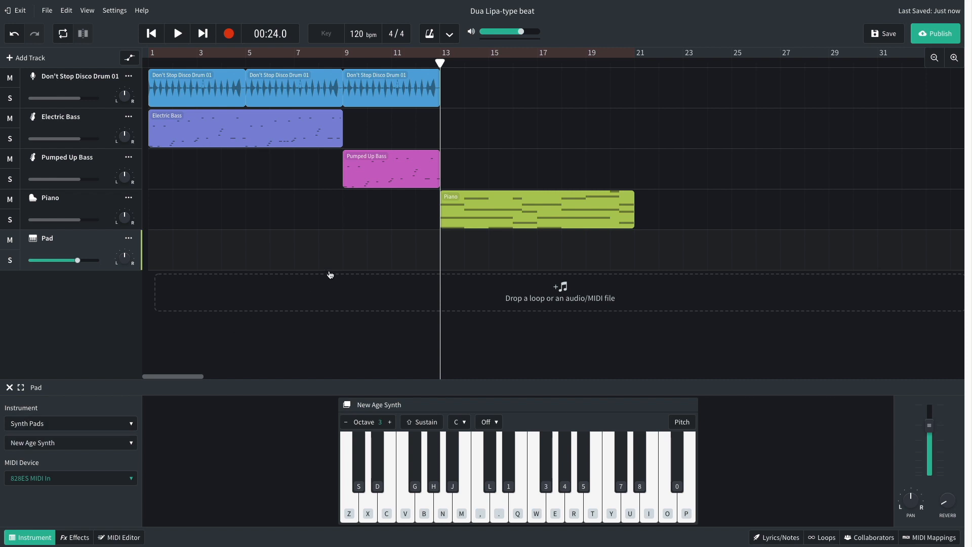
- Copy the Piano region onto the Pad track at bar 13 and play both parts together
drag(458, 221, 467, 247)
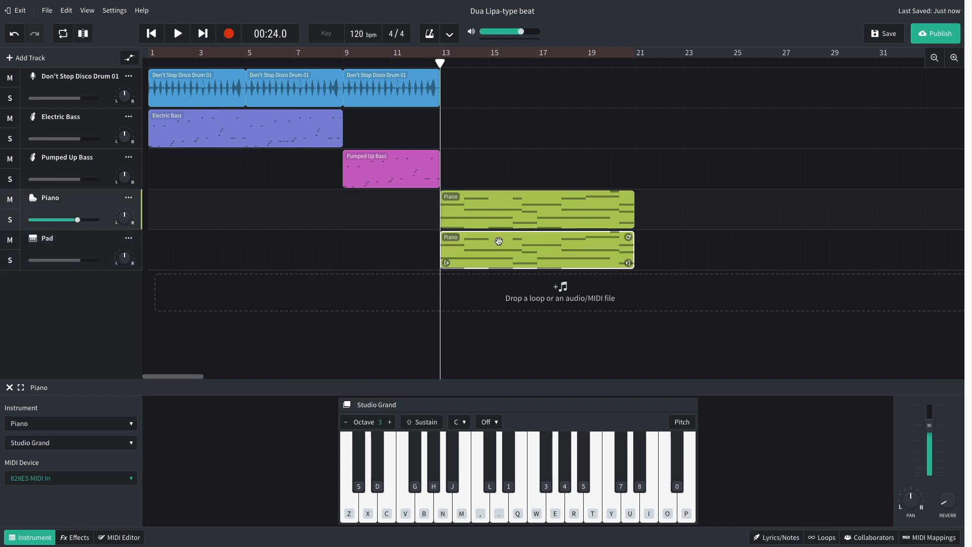
key(space)
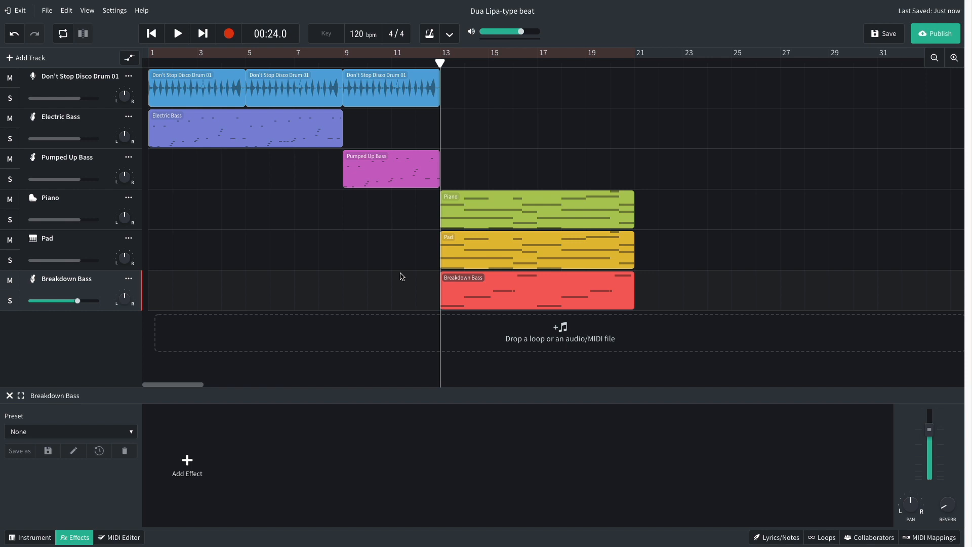
- Add a Multi Filter with a 167 Hz lowpass to the Breakdown Bass track, comparing playback from bar 13 without and with it
key(space)
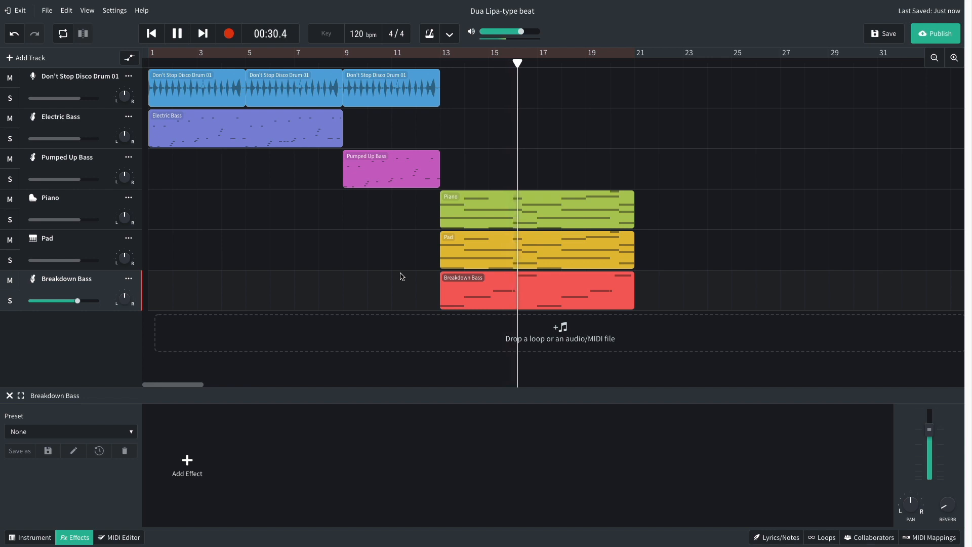
key(space)
click(183, 462)
mouse_move(183, 461)
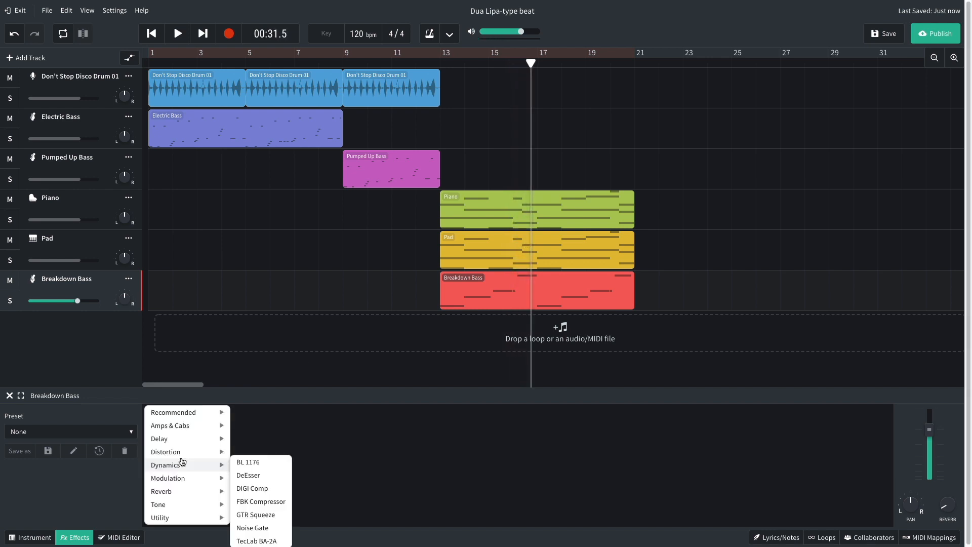
mouse_move(192, 507)
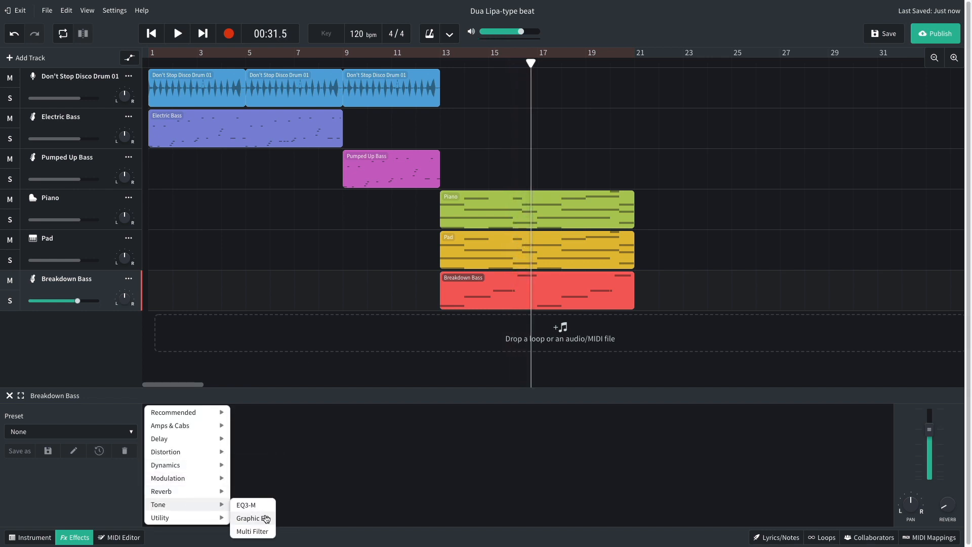
click(260, 531)
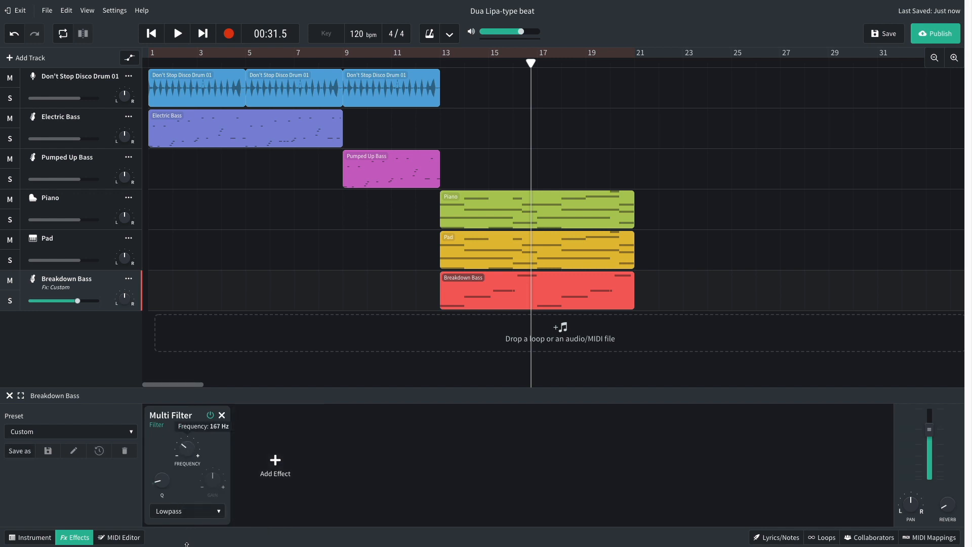
click(440, 61)
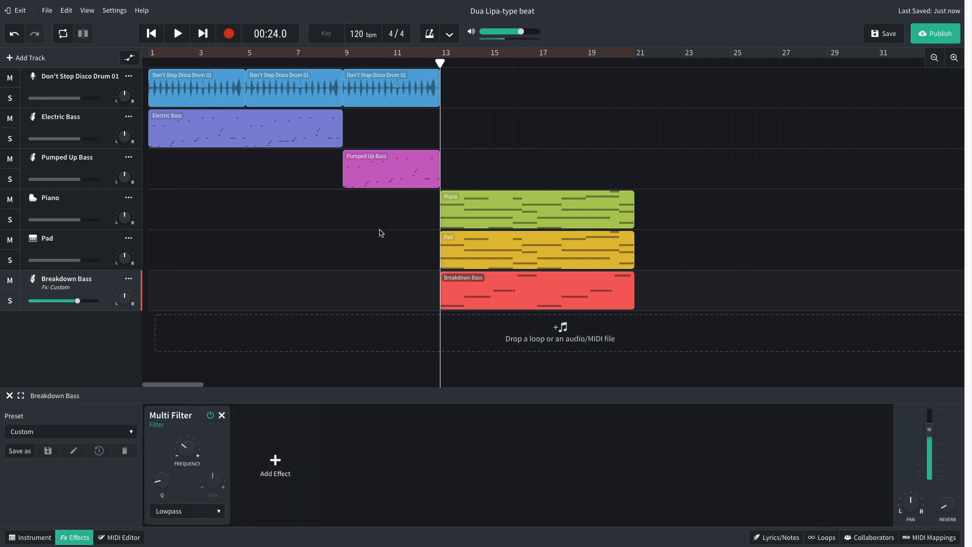
key(space)
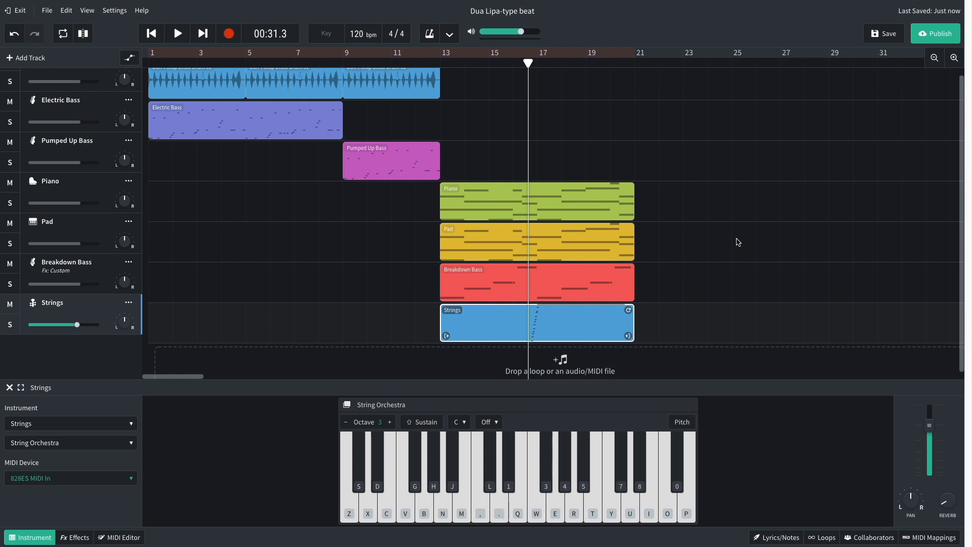
- Play the Strings run, lower the Strings track volume to about -9.4 dB and replay the run from around bar 16
key(space)
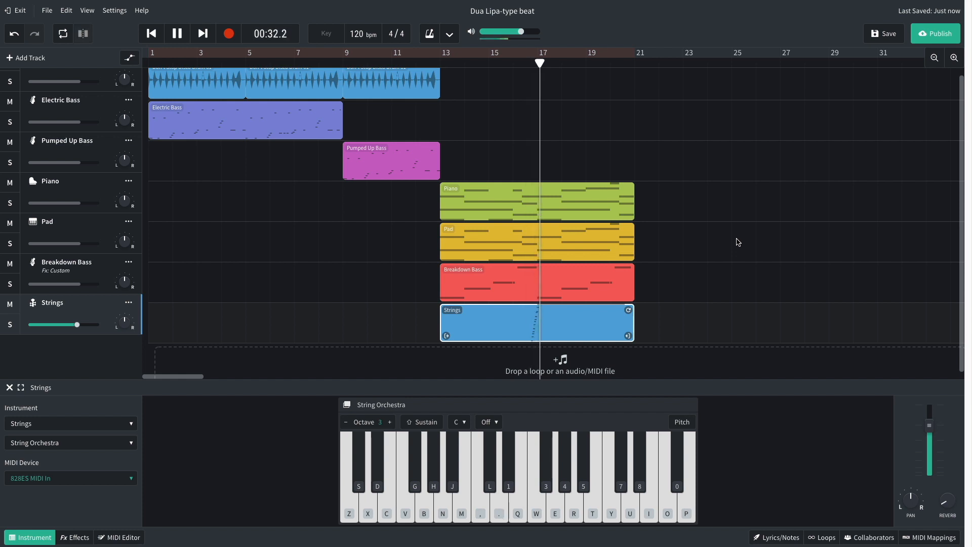
key(space)
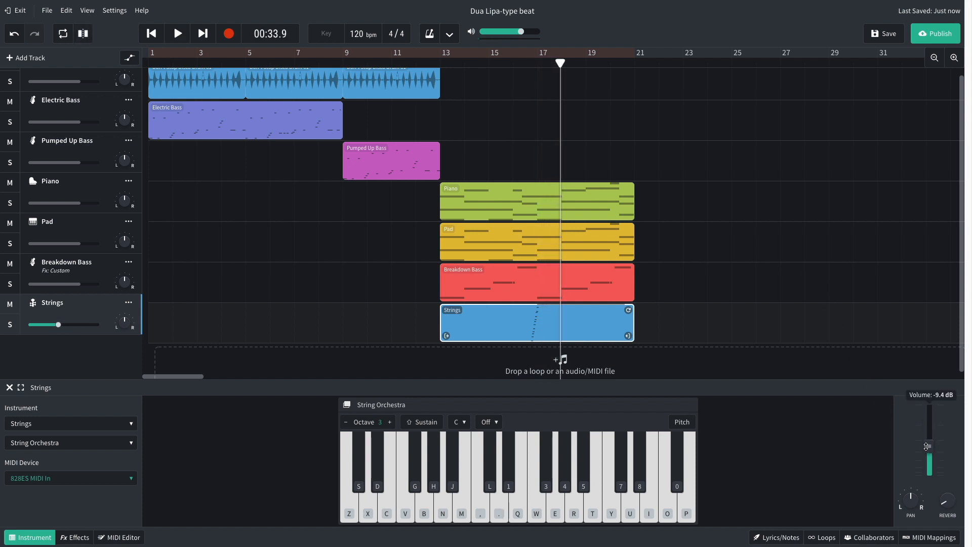
click(520, 66)
key(space)
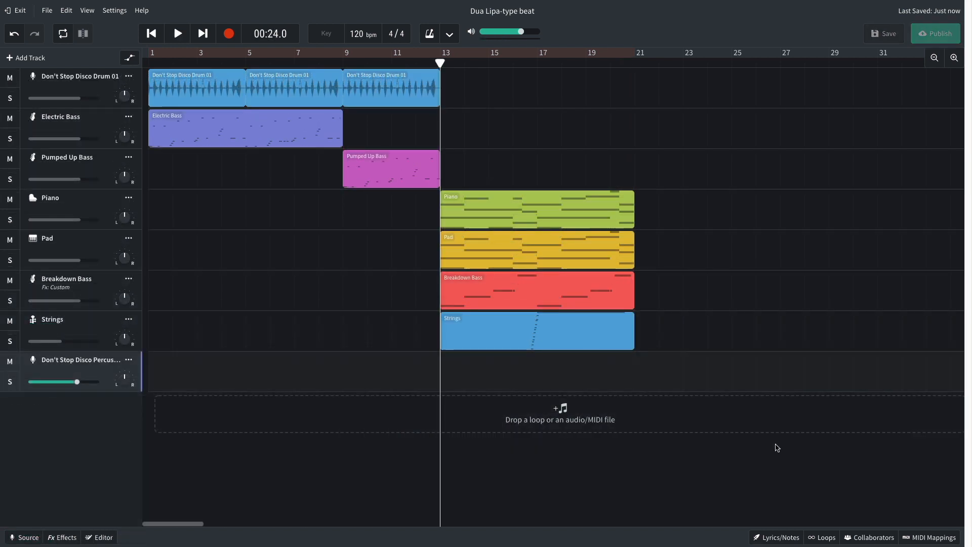
- Place the Don't Stop Disco Percussion 06 loop on the percussion track at bar 13 and play it back from there
key(space)
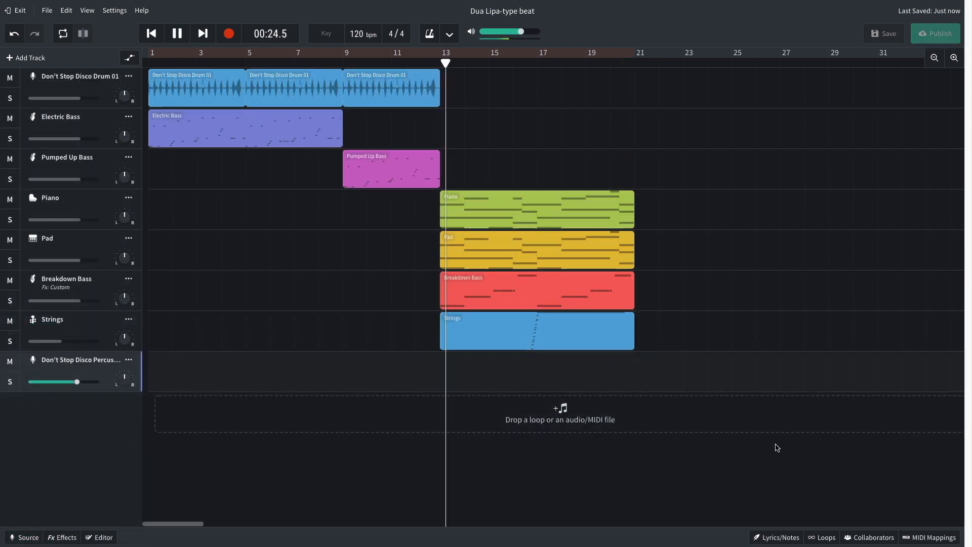
click(824, 538)
scroll(855, 388, down, 10)
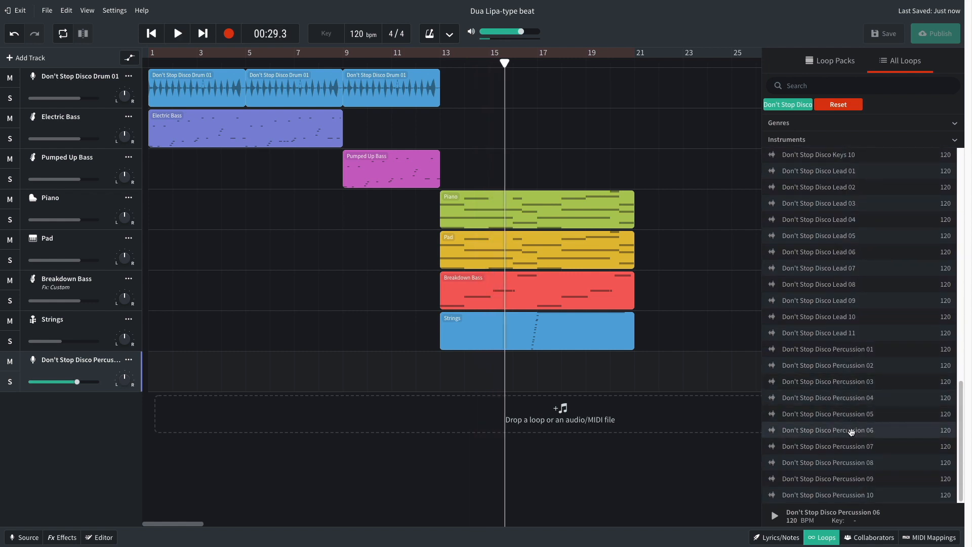
drag(853, 430, 441, 372)
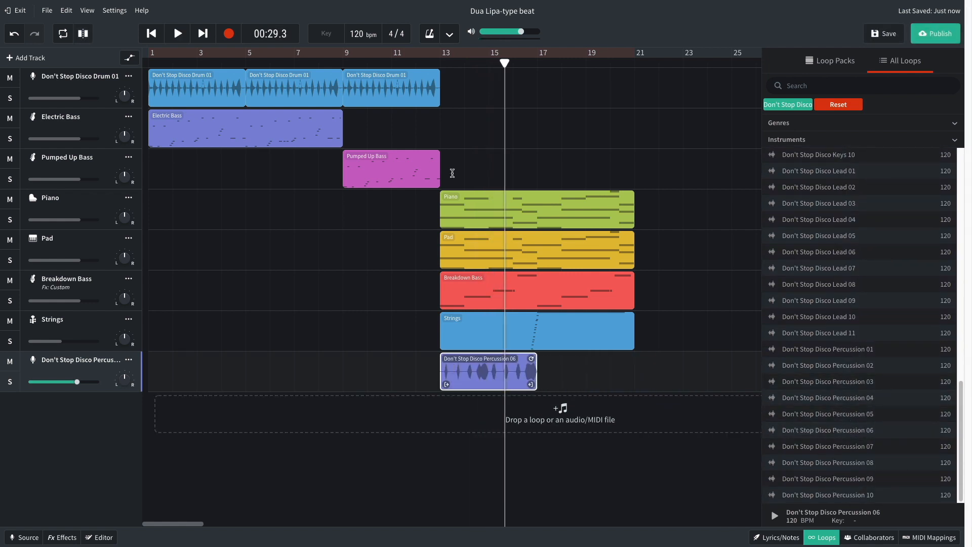
click(440, 69)
key(space)
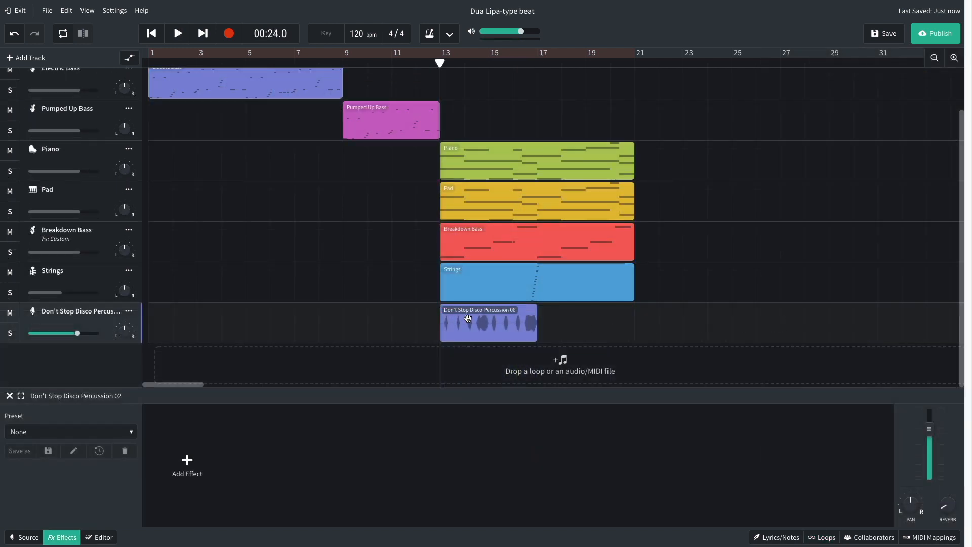
- Duplicate the Percussion 06 loop at bar 17, then add a Studio Reverb with Mix 1.5 to its track and play it back
drag(464, 318, 562, 319)
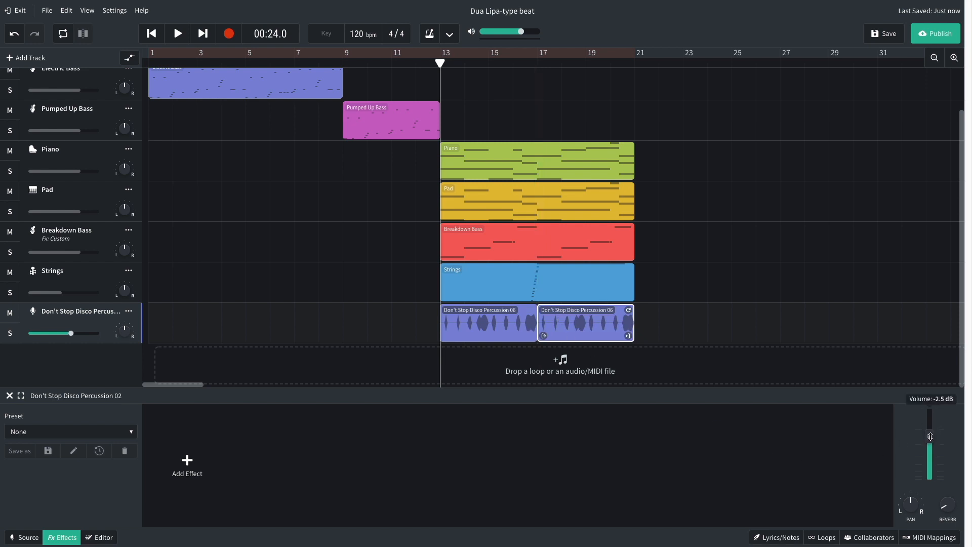
click(189, 465)
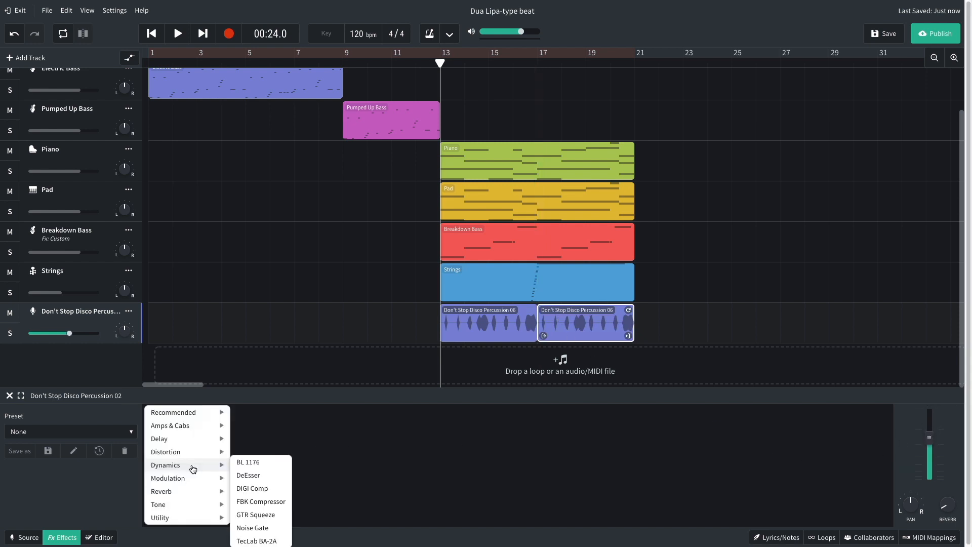
mouse_move(195, 493)
click(255, 518)
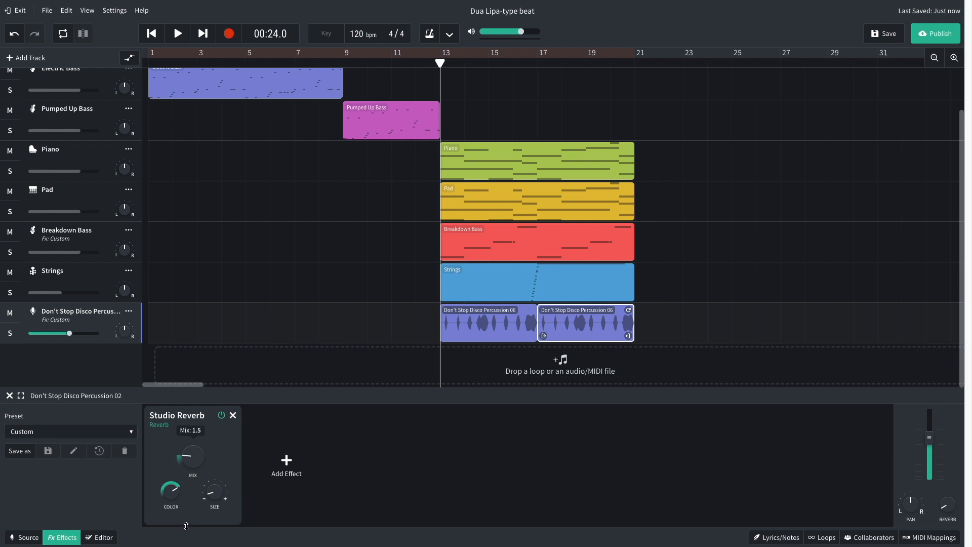
key(space)
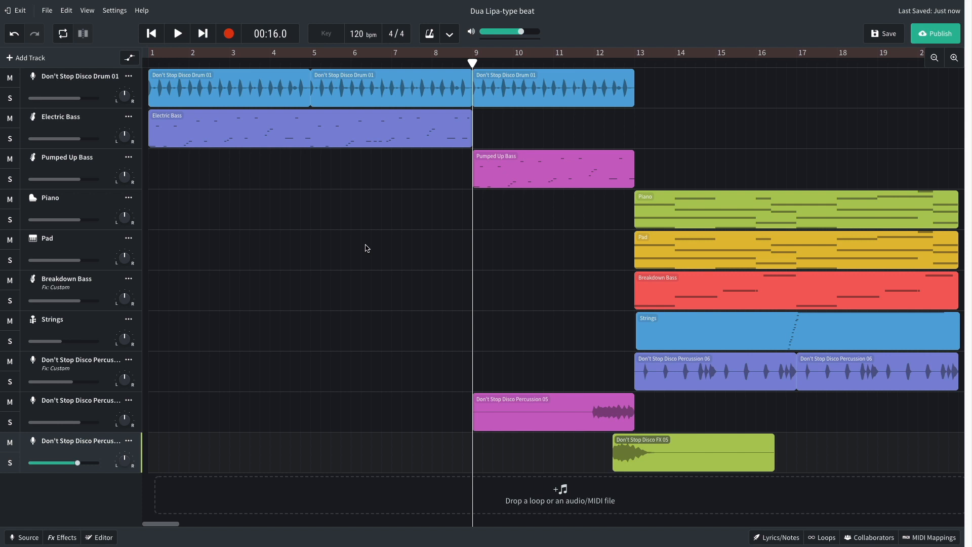
- Play back the arrangement from bar 9, from around bar 56 and from bar 73 to check the transitions and string parts
key(space)
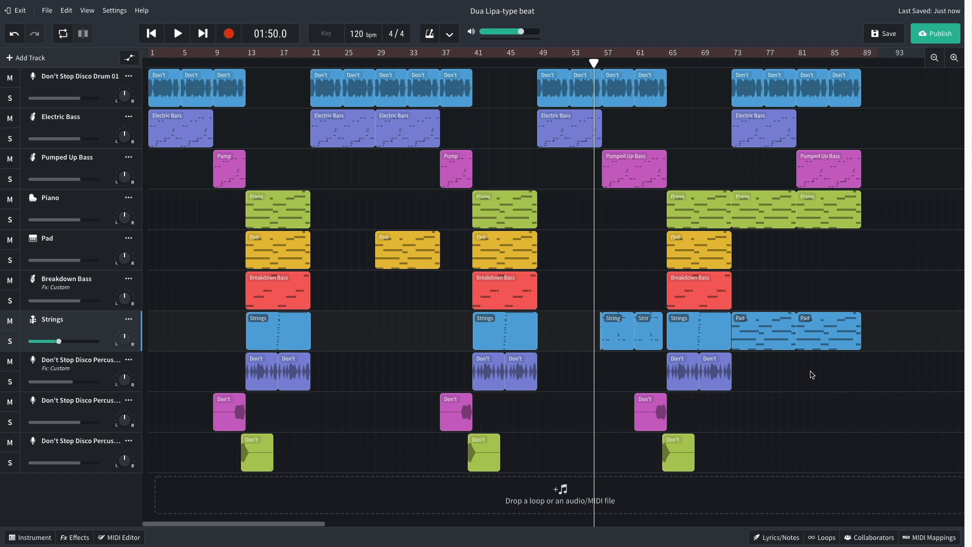
key(space)
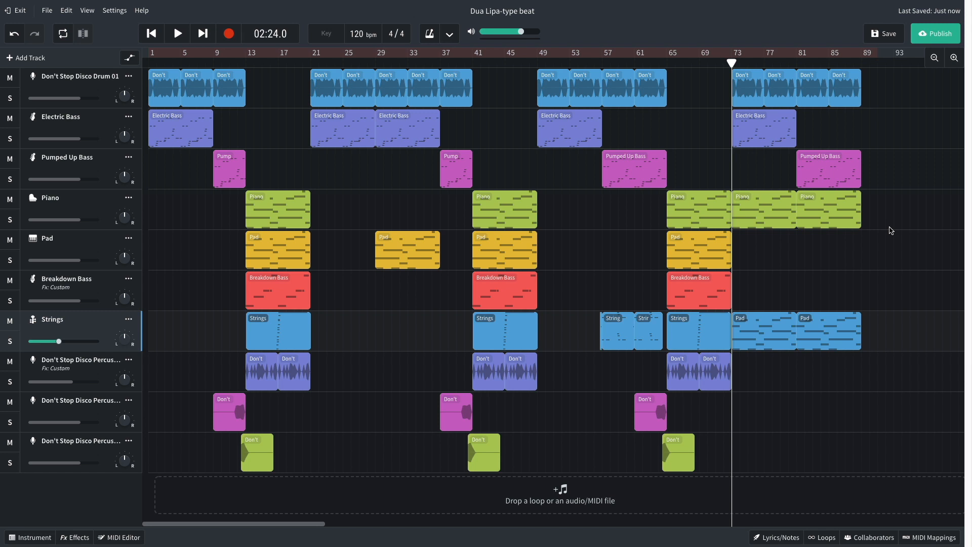
key(space)
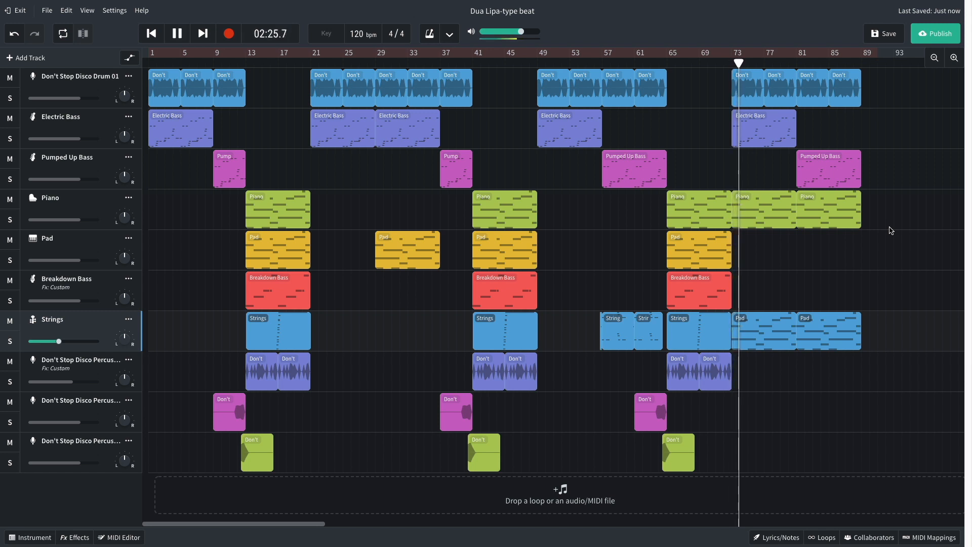